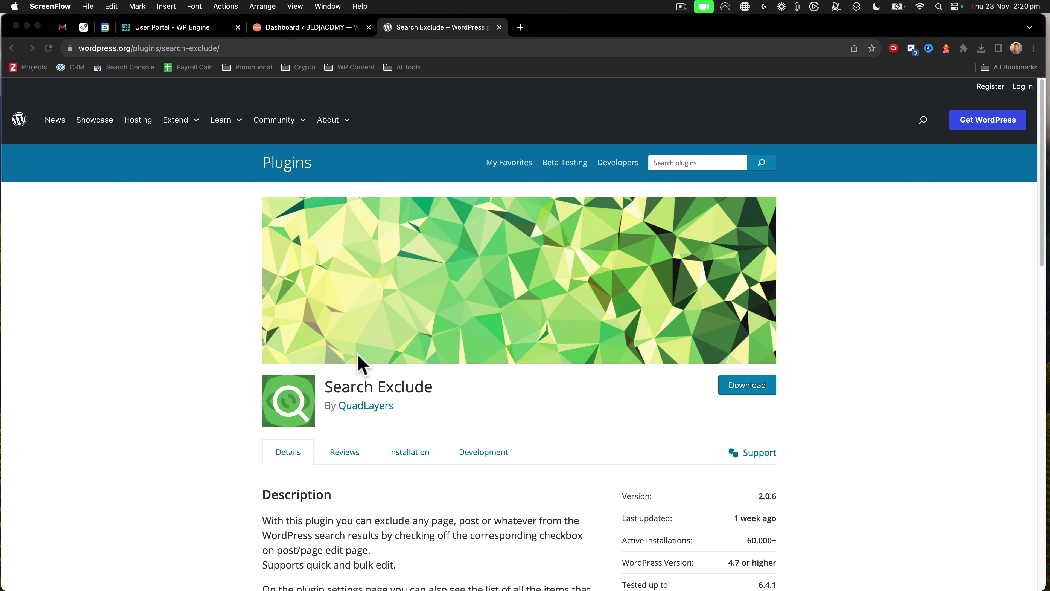
Scroll the Search Exclude plugin page down to its Ratings section
scroll(358, 363, down, 8)
scroll(352, 352, down, 6)
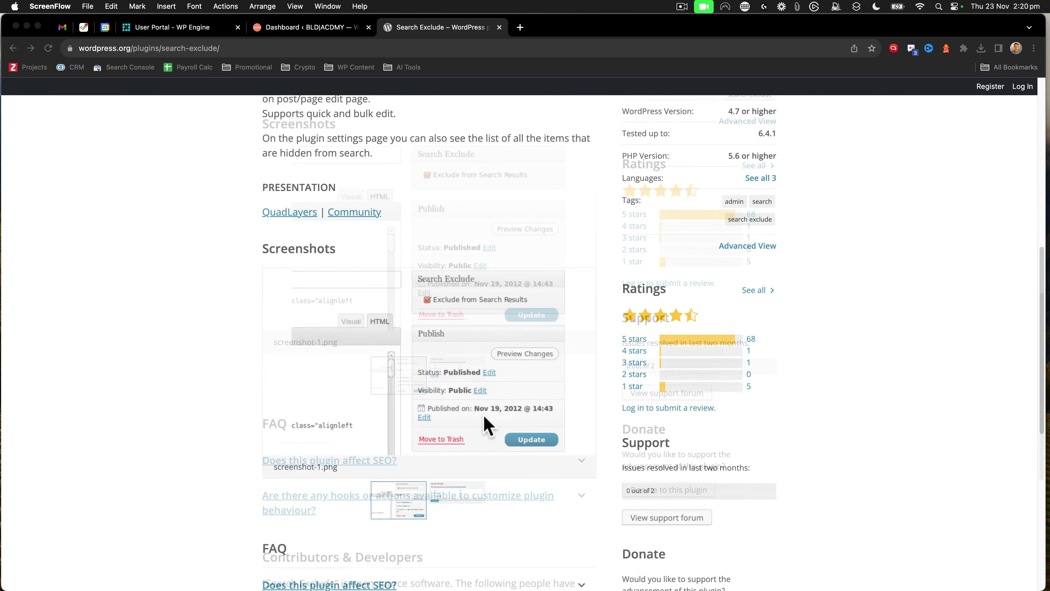
scroll(484, 302, up, 9)
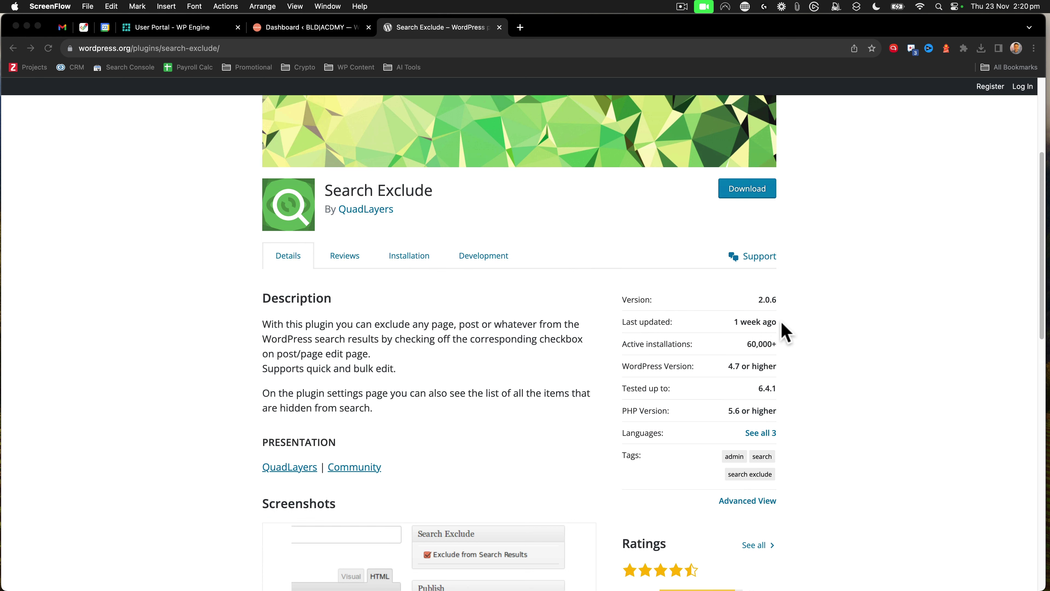
click(364, 273)
scroll(417, 384, down, 6)
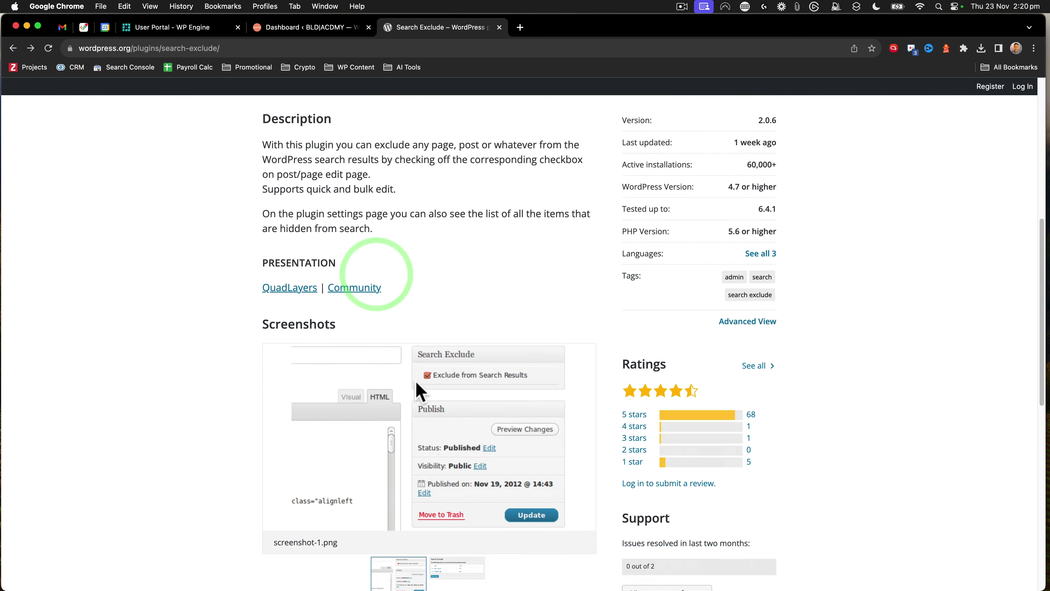
Open the full Search Exclude reviews list, read a review, and return to the list
click(756, 304)
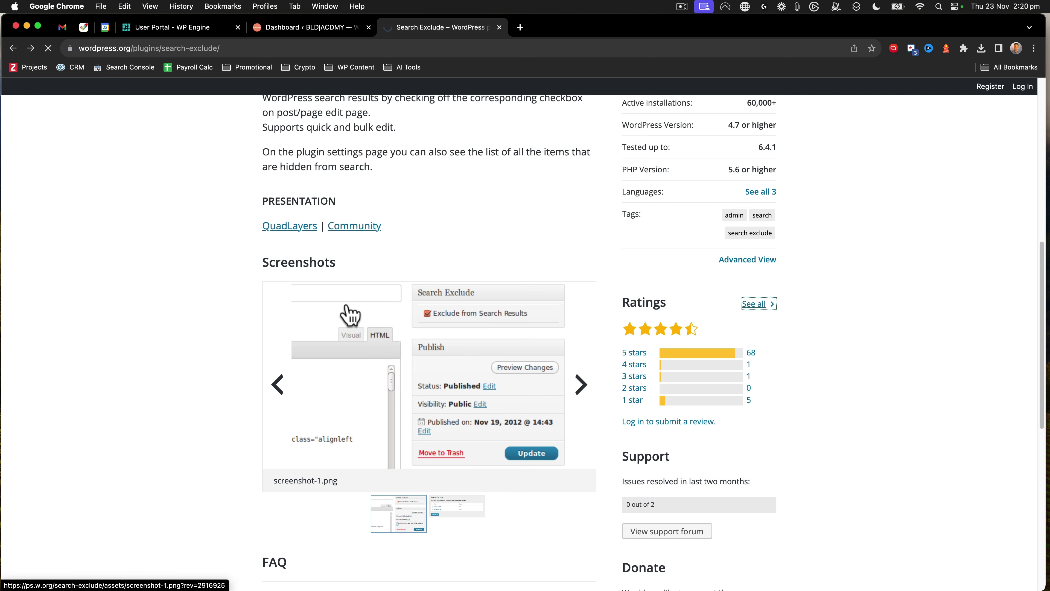
scroll(335, 347, down, 2)
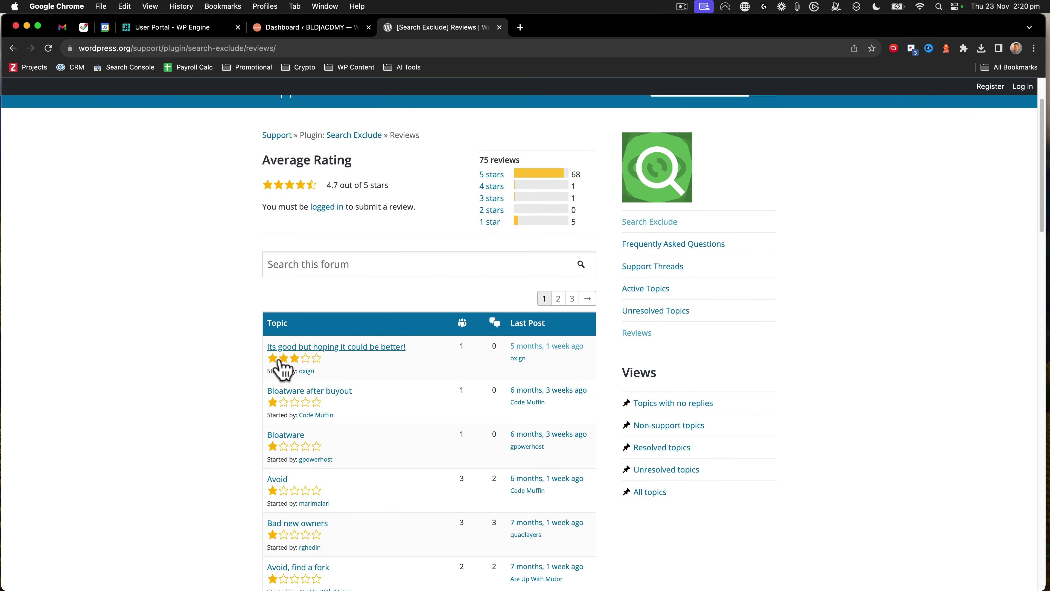
scroll(281, 360, down, 2)
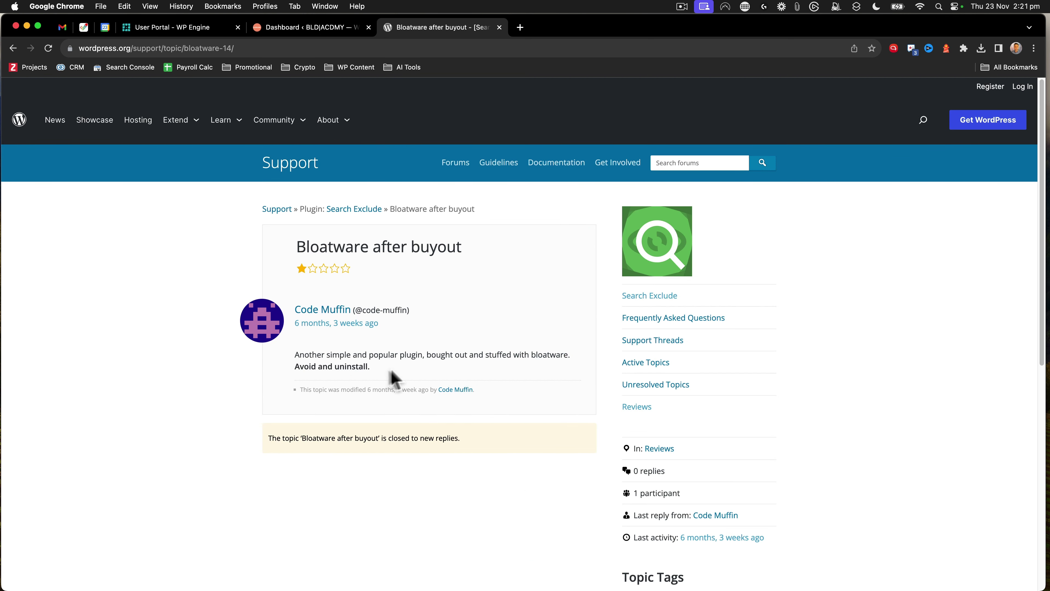
click(13, 48)
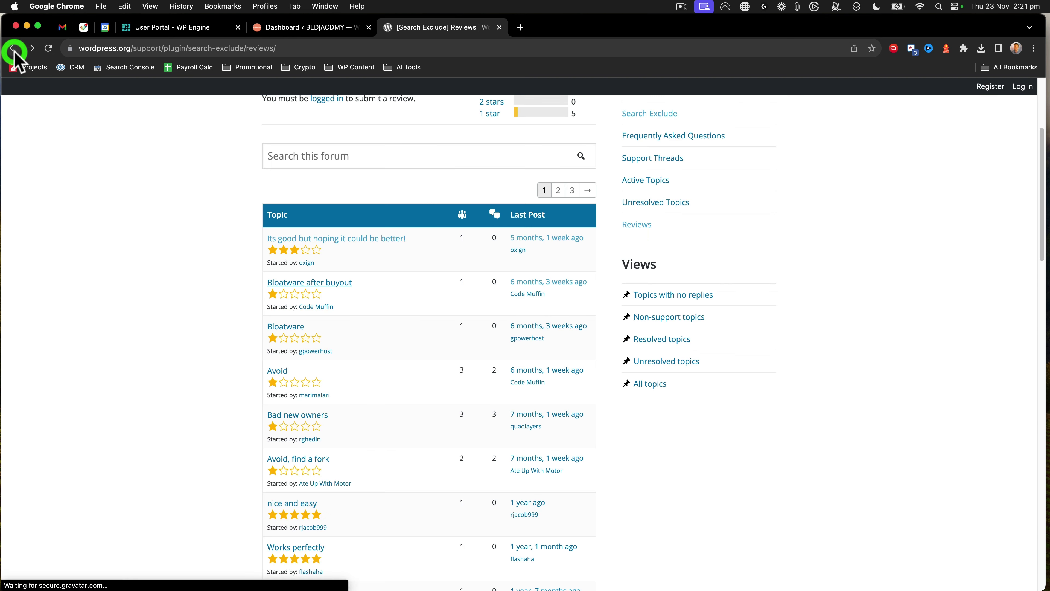
scroll(415, 329, up, 3)
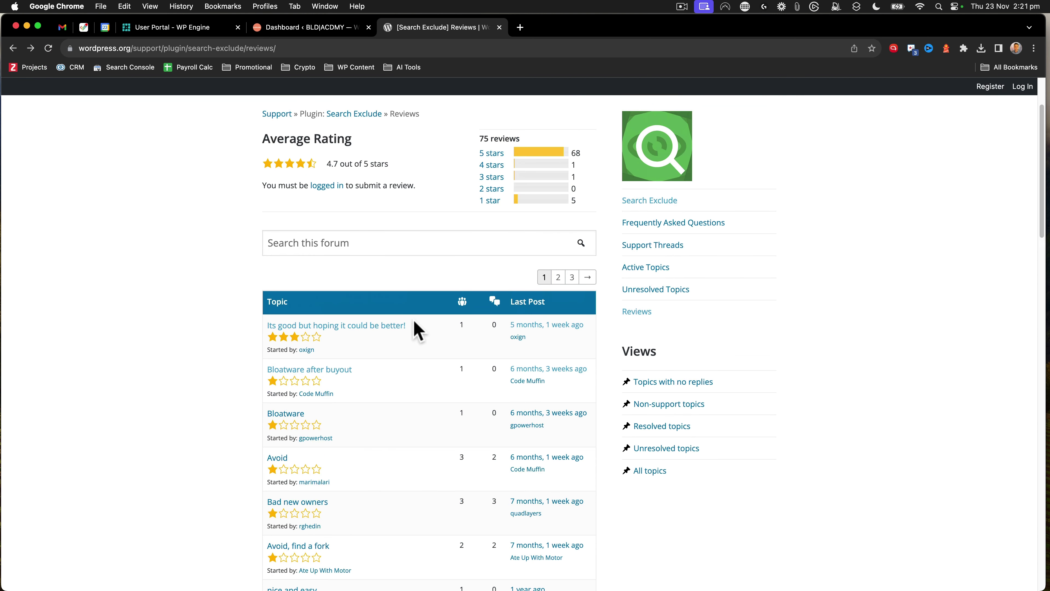
Search the live site for 'pricing' and confirm Exclusive Accelerator Offer is listed
click(293, 29)
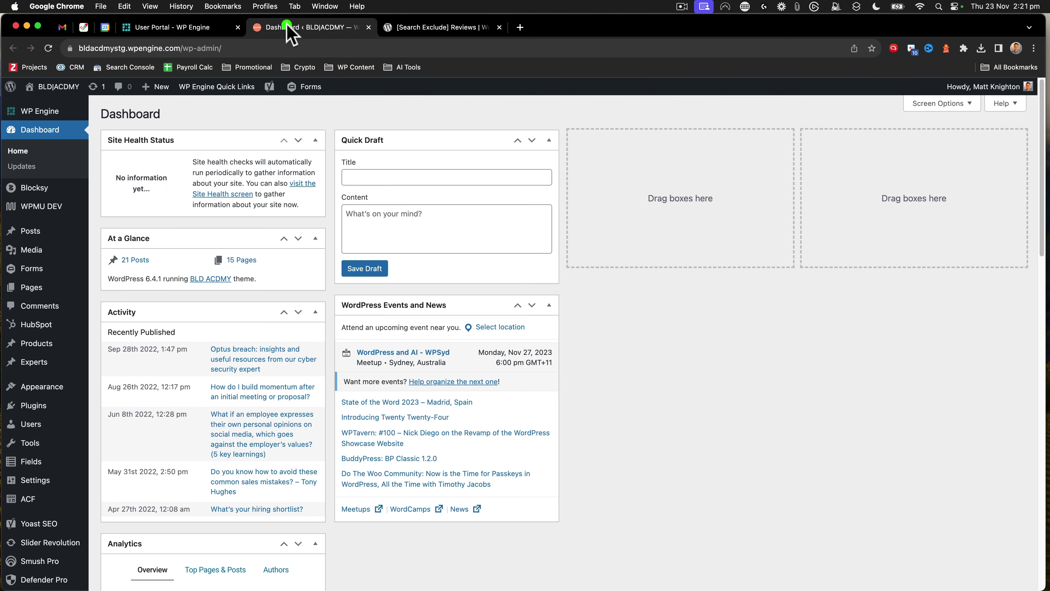
click(56, 103)
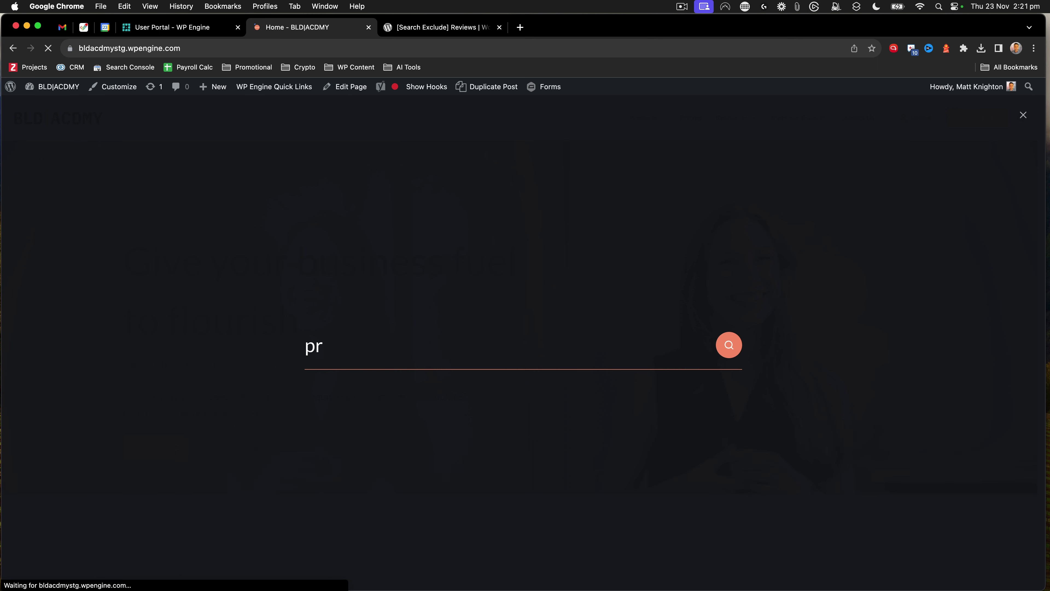
text(cing)
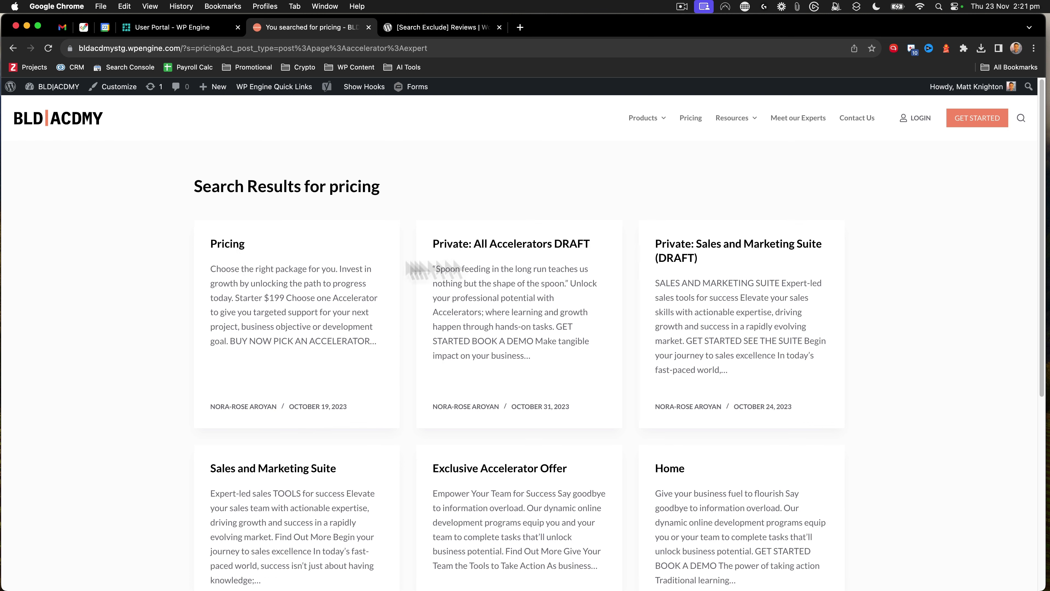
scroll(703, 266, down, 5)
scroll(703, 274, up, 2)
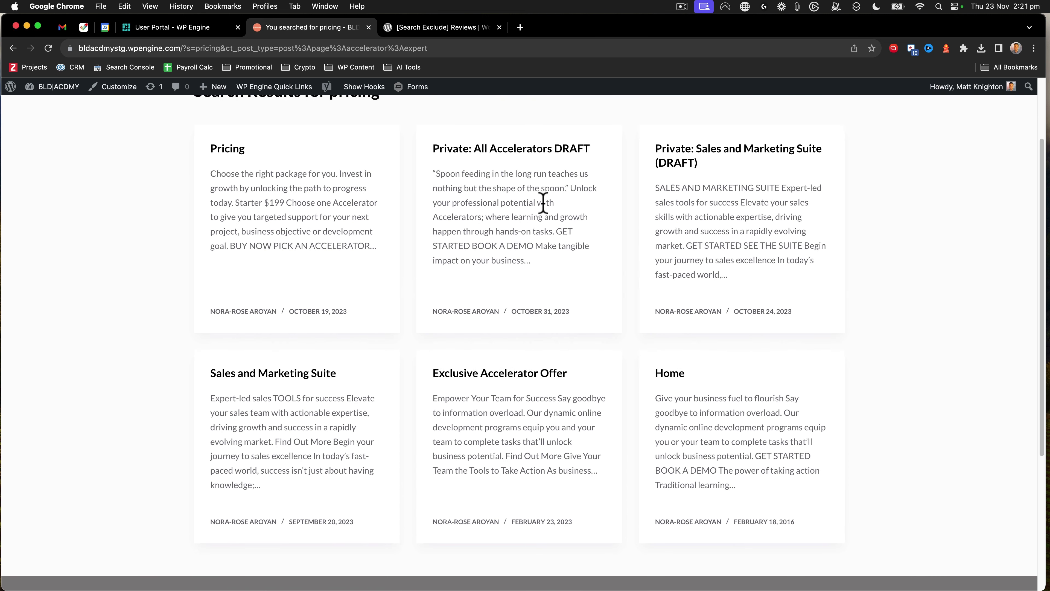
scroll(543, 203, up, 3)
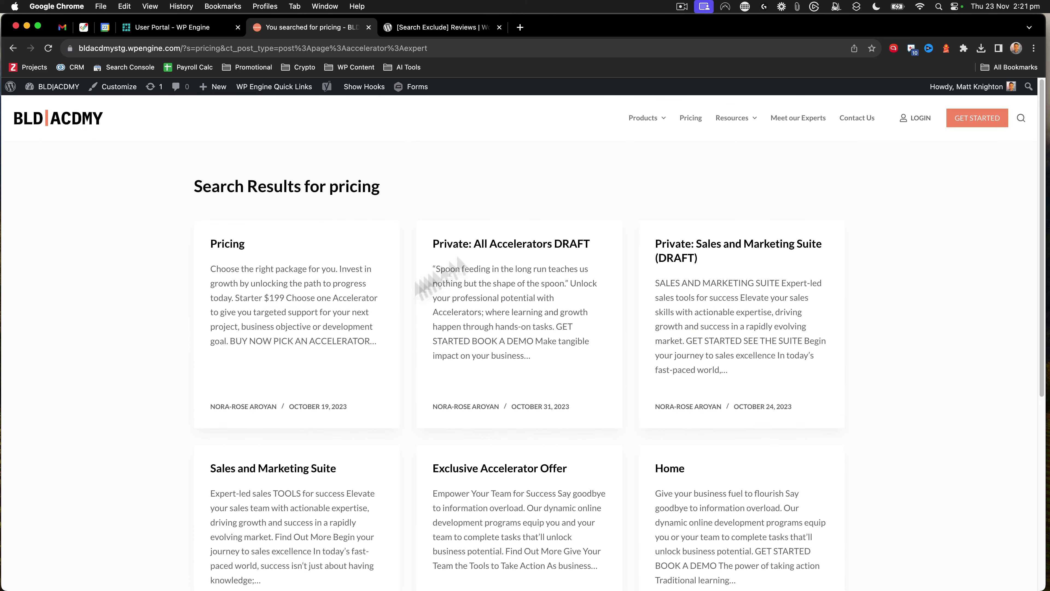
scroll(473, 331, down, 4)
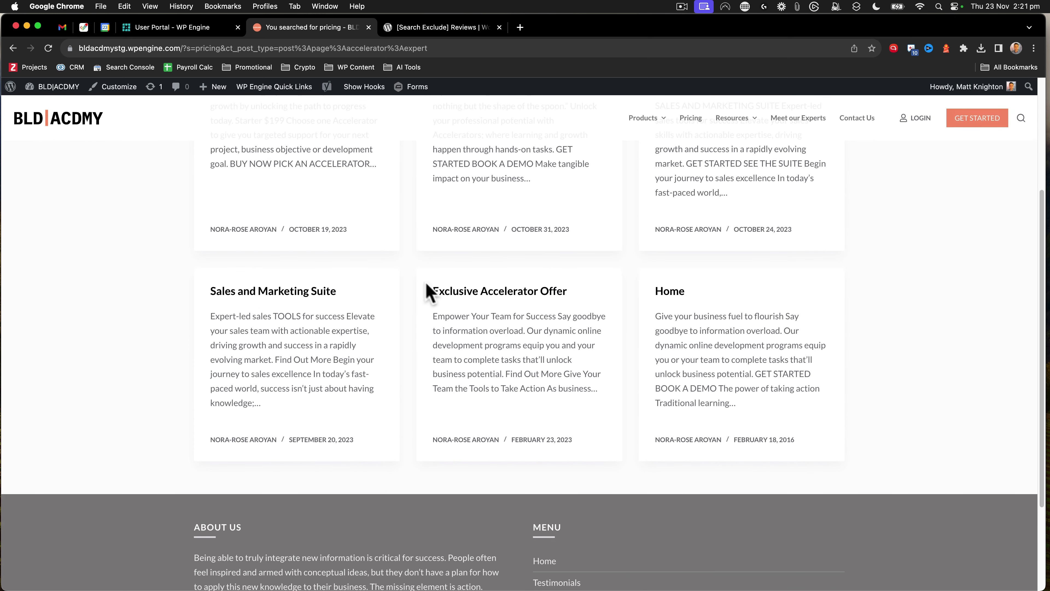
scroll(480, 310, up, 4)
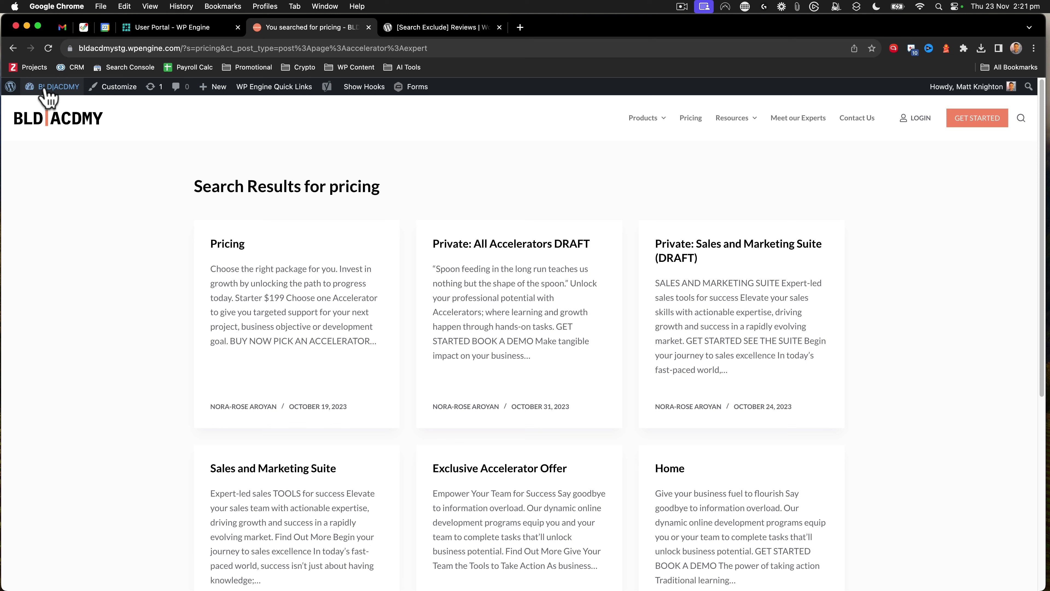
Open the admin Dashboard in a new browser tab
mouse_move(50, 93)
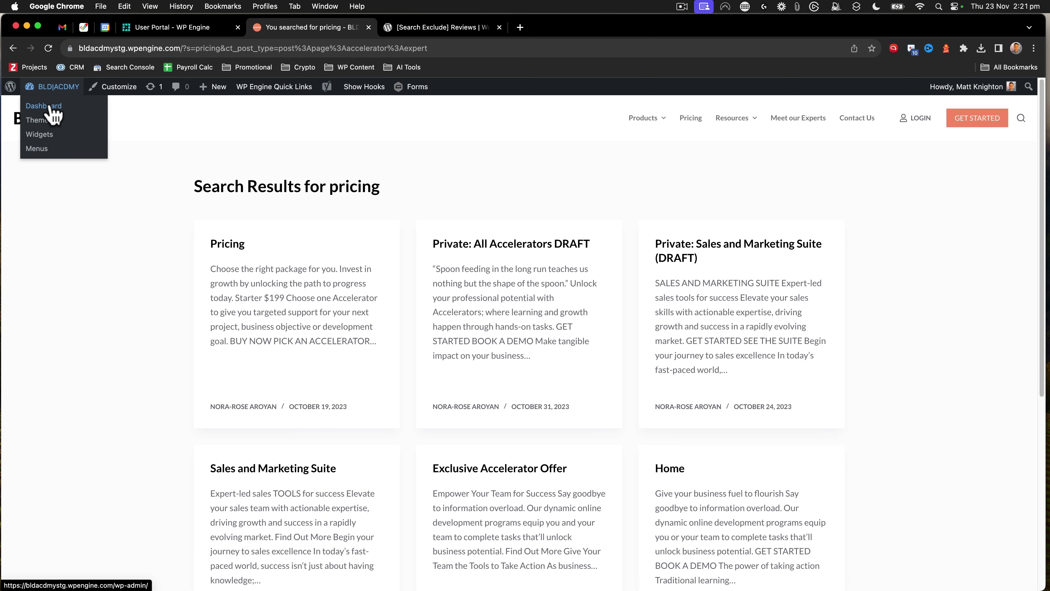
right_click(50, 109)
click(73, 108)
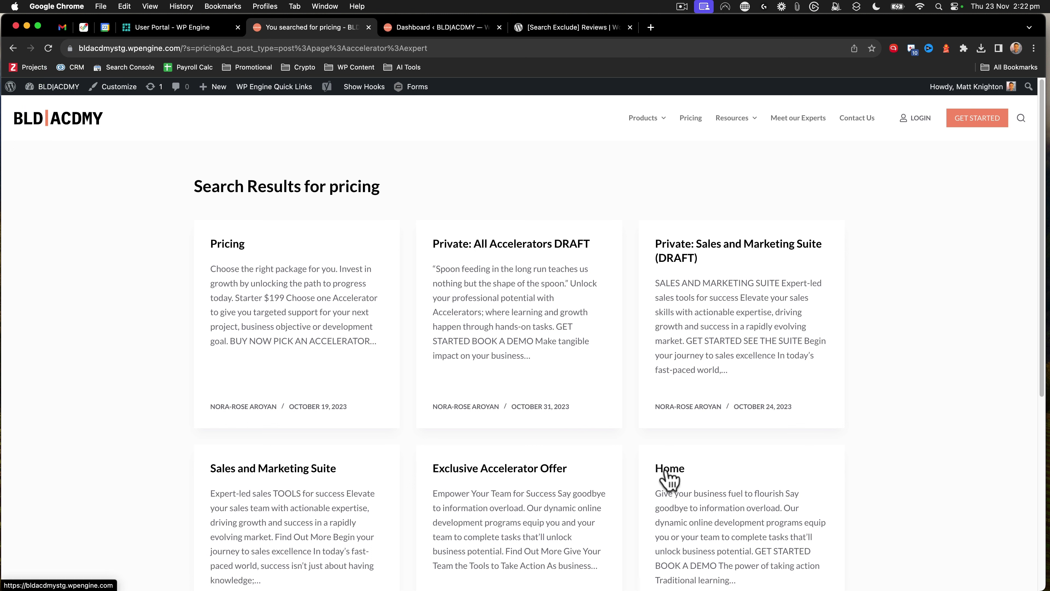
scroll(668, 478, down, 3)
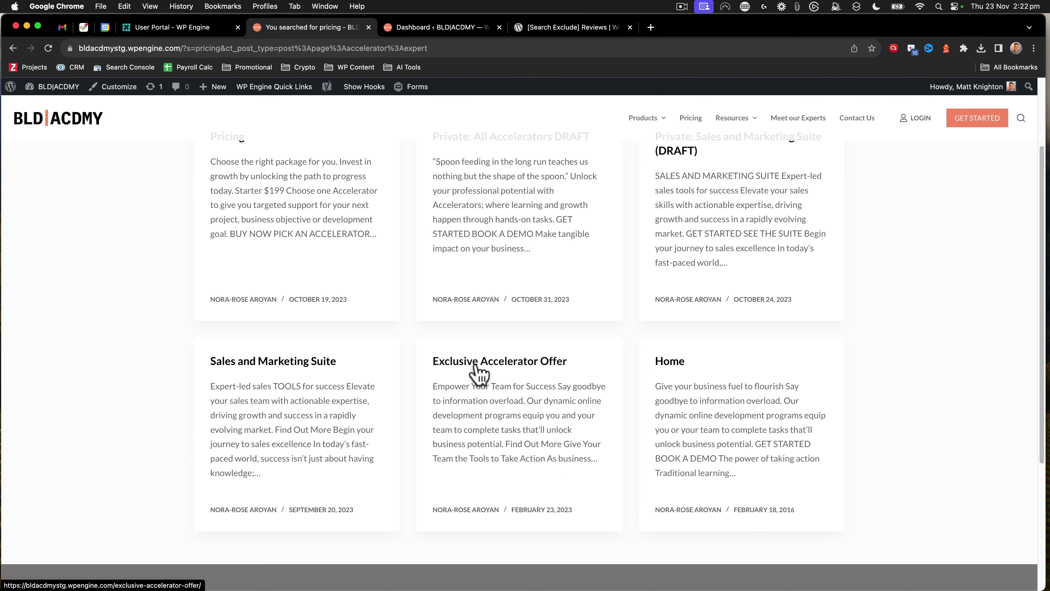
scroll(476, 370, up, 3)
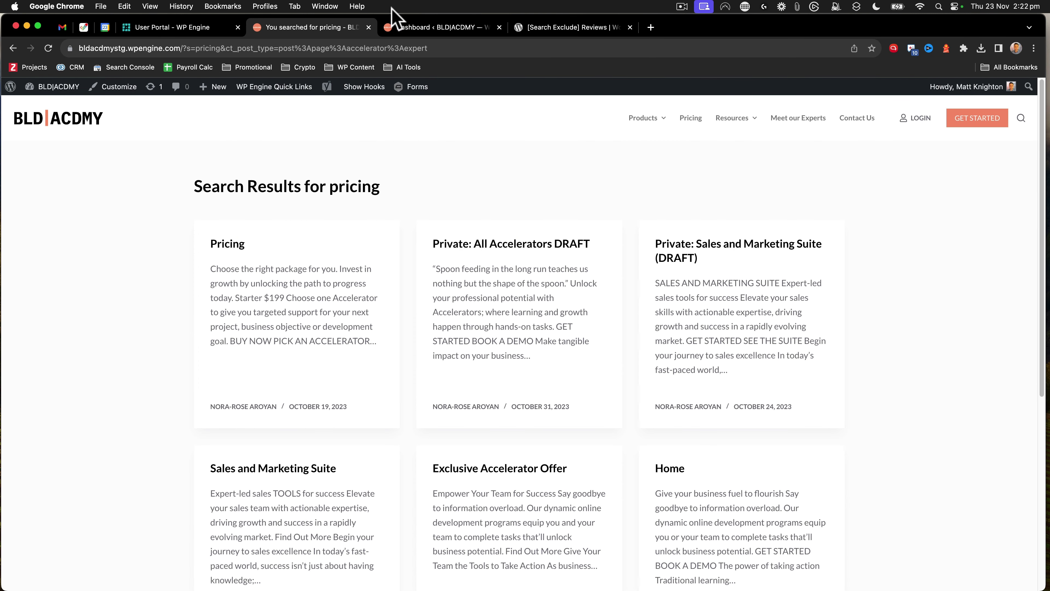
Bring up All Pages in the admin, comparing it against the pricing search results
click(415, 27)
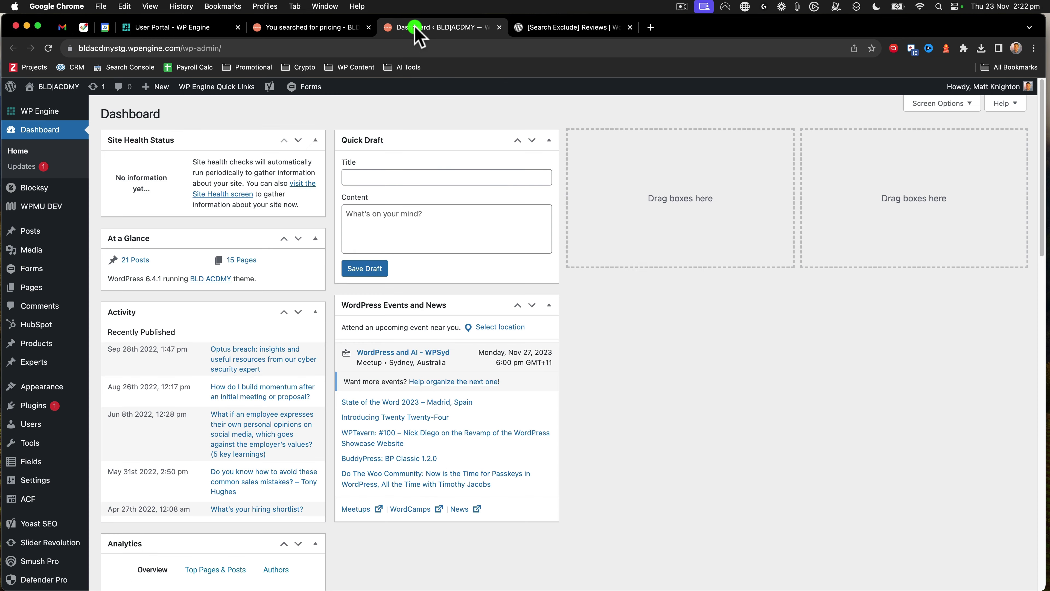
mouse_move(33, 294)
click(100, 284)
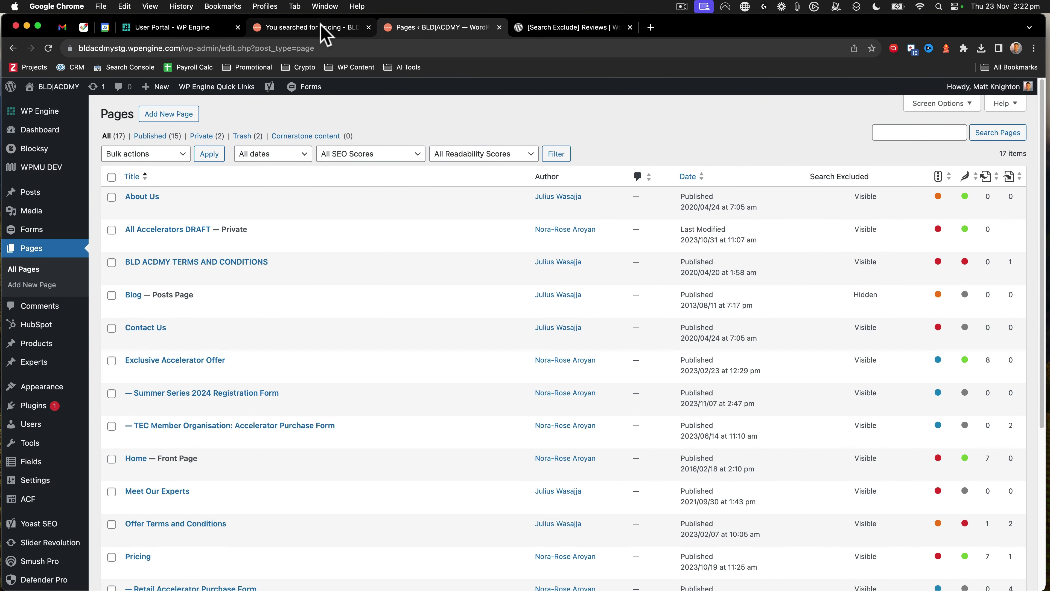
click(323, 34)
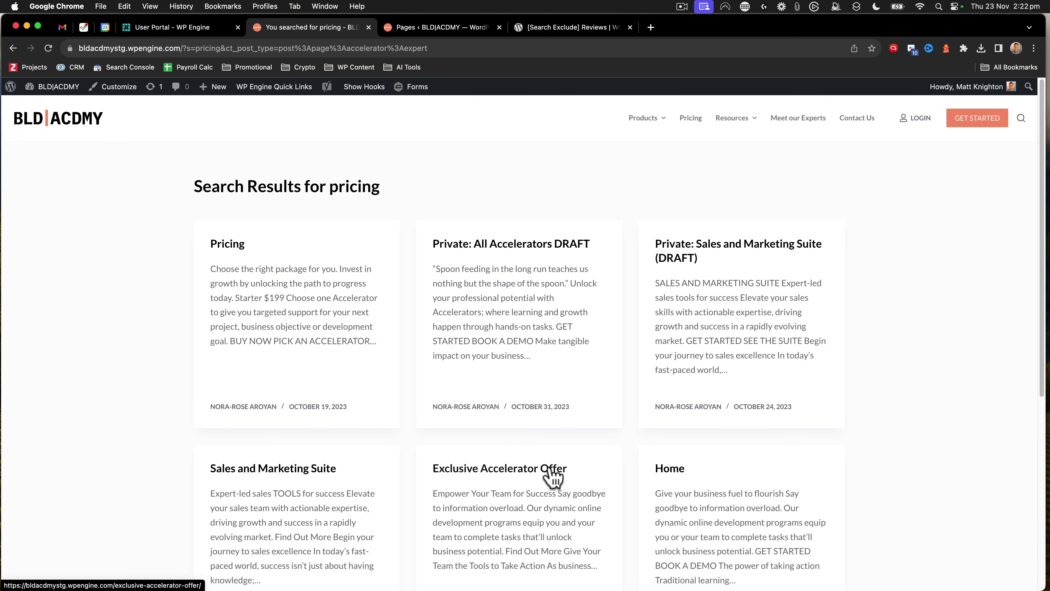
click(434, 27)
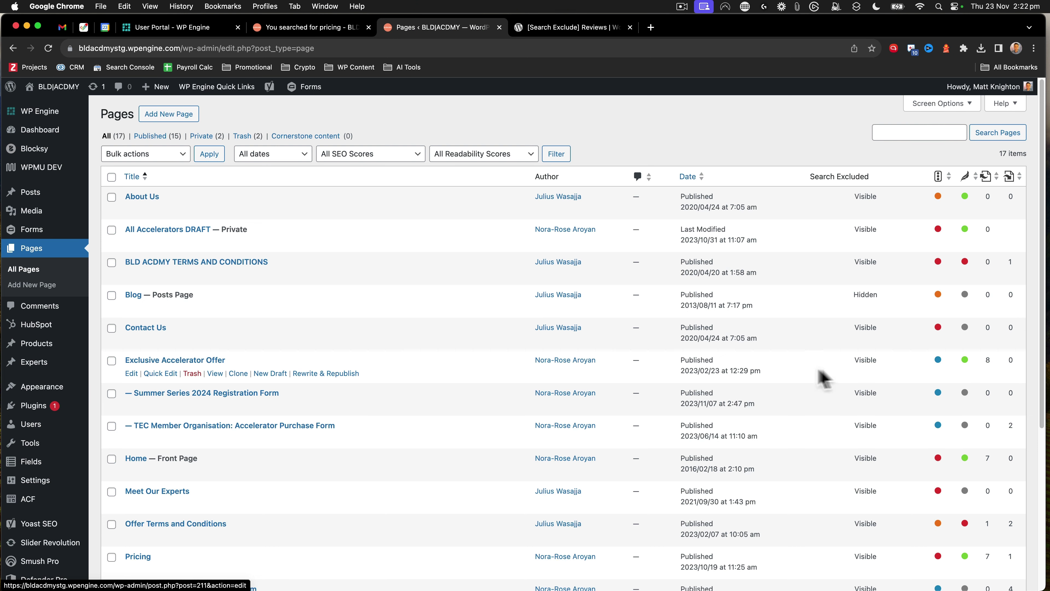
Quick-edit Exclusive Accelerator Offer to exclude it from search, then reload the pricing results
click(160, 373)
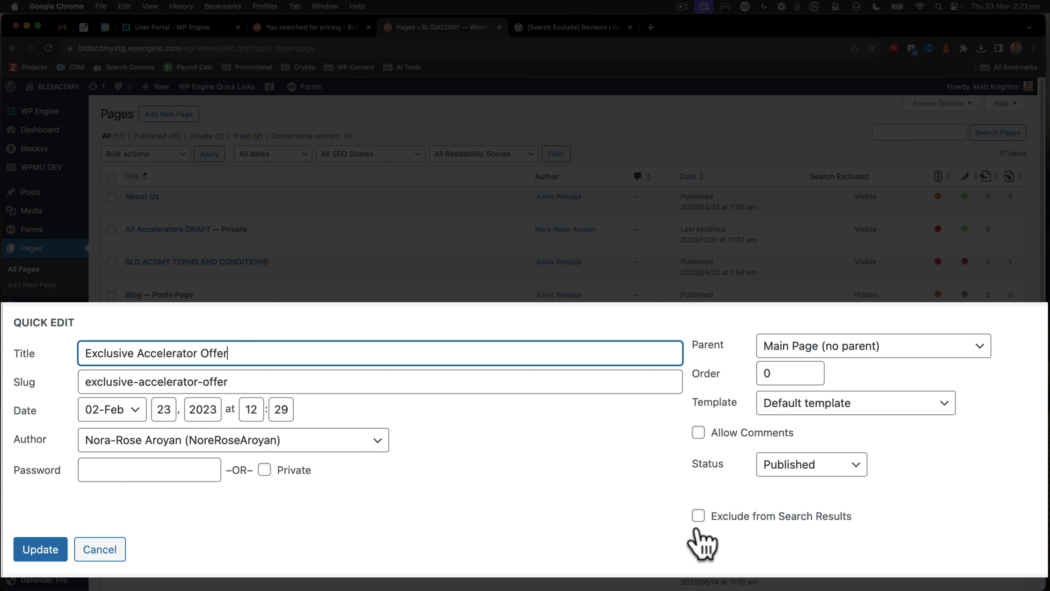
click(698, 516)
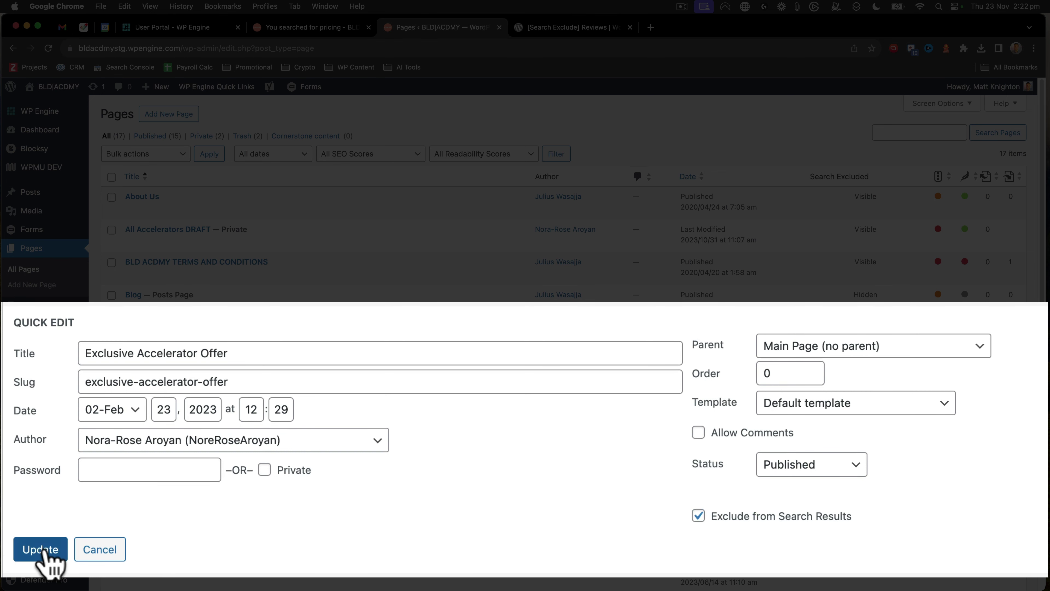
click(41, 549)
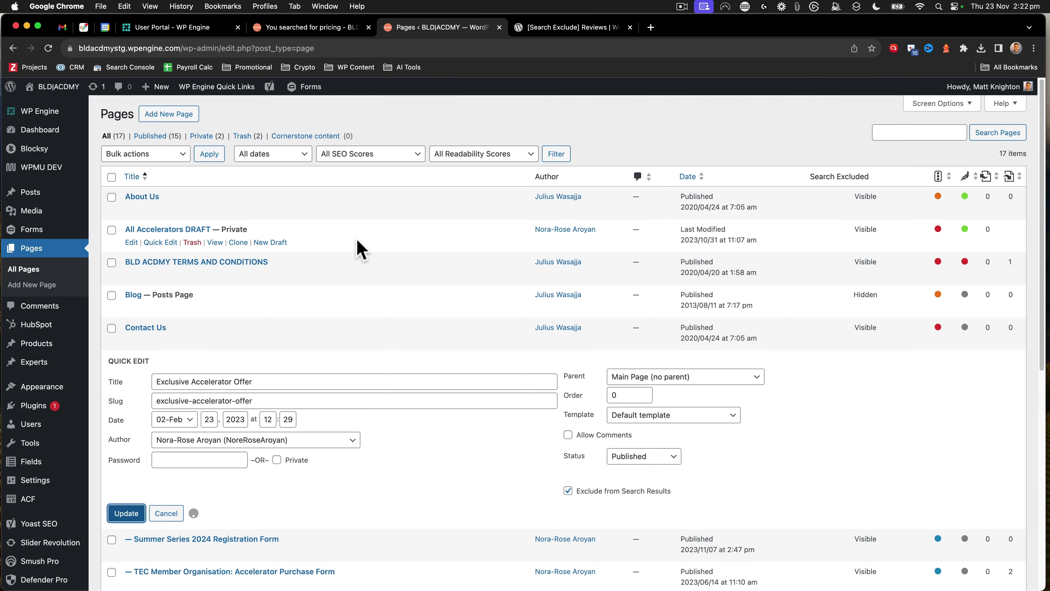
click(326, 27)
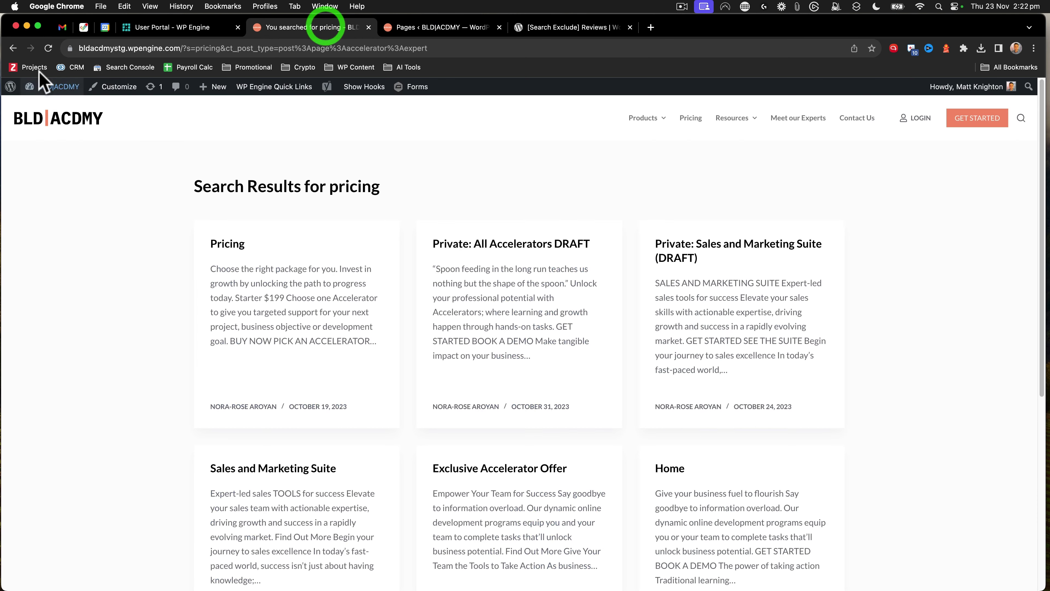
click(49, 48)
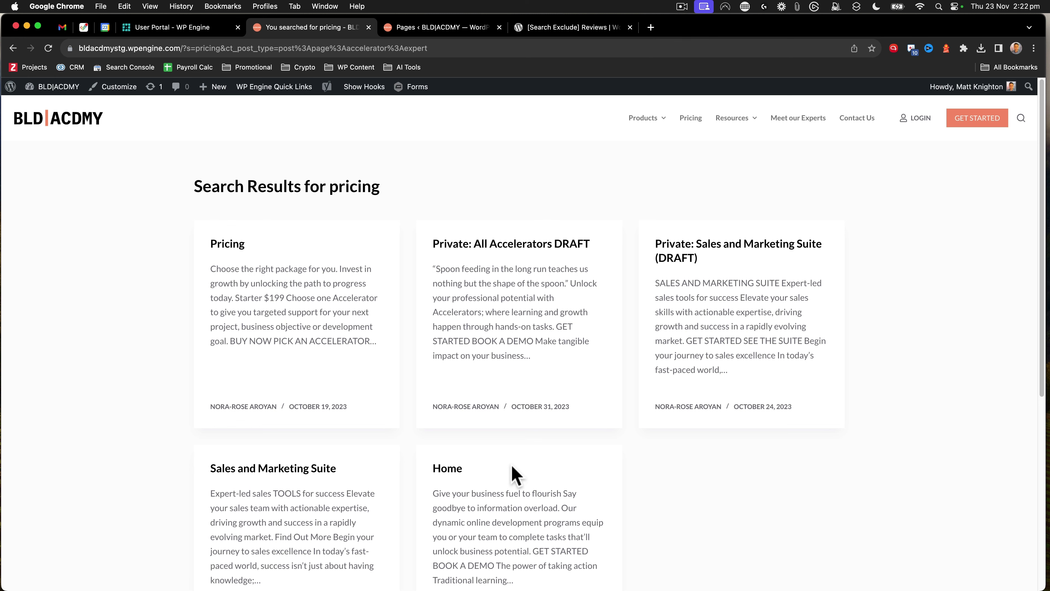
Open Exclusive Accelerator Offer in the editor and confirm Exclude from Search Results stays checked
click(414, 26)
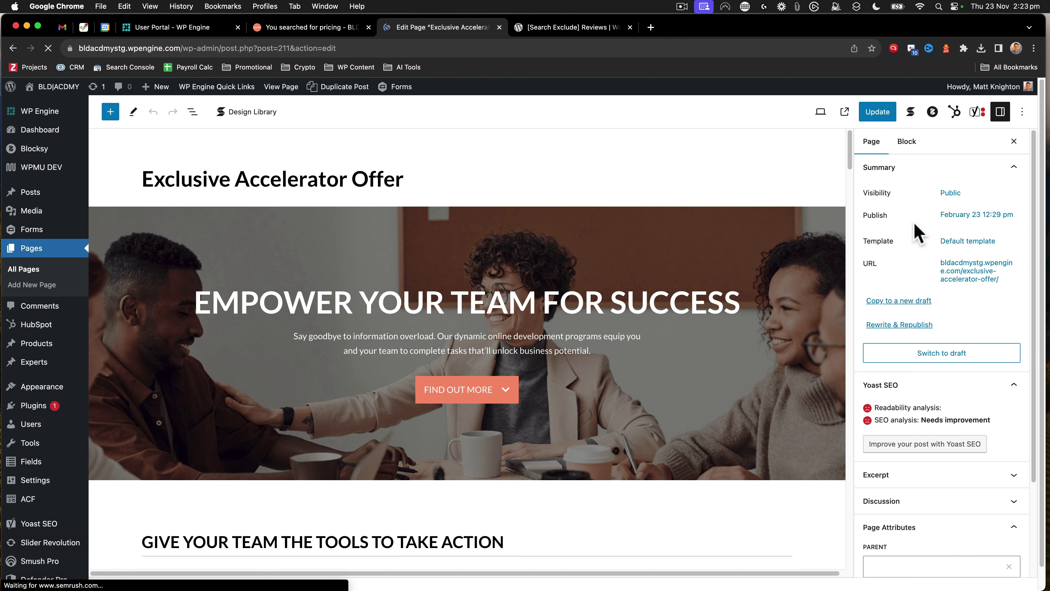
scroll(936, 414, down, 3)
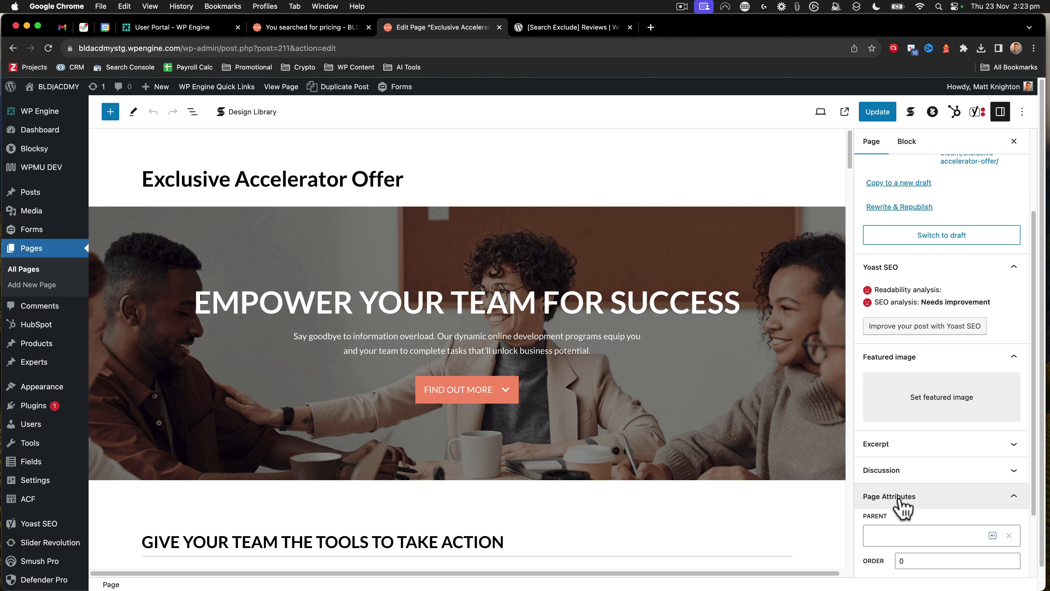
scroll(904, 505, down, 2)
click(870, 529)
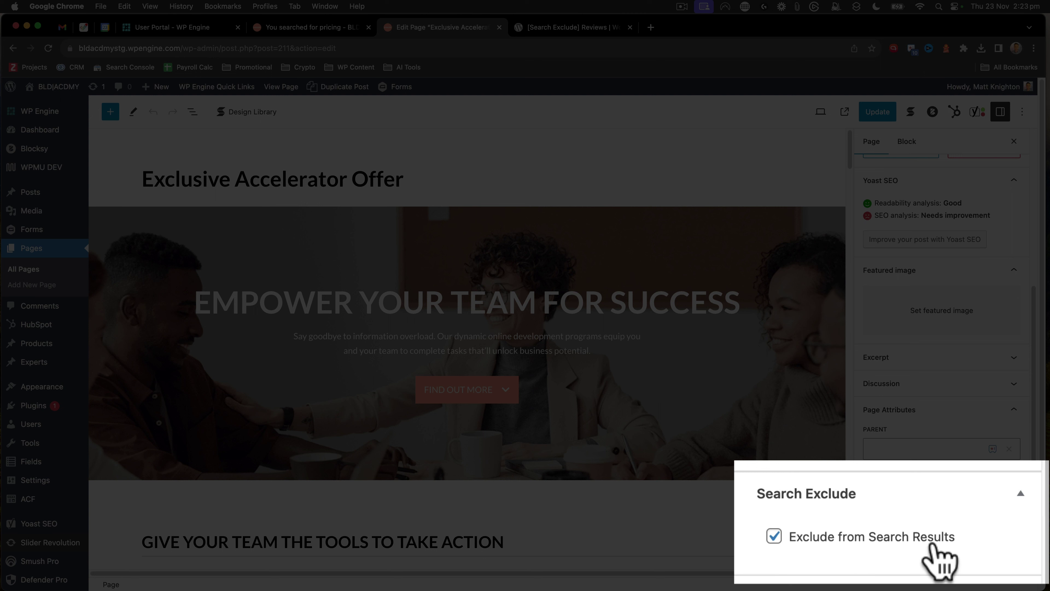
click(774, 537)
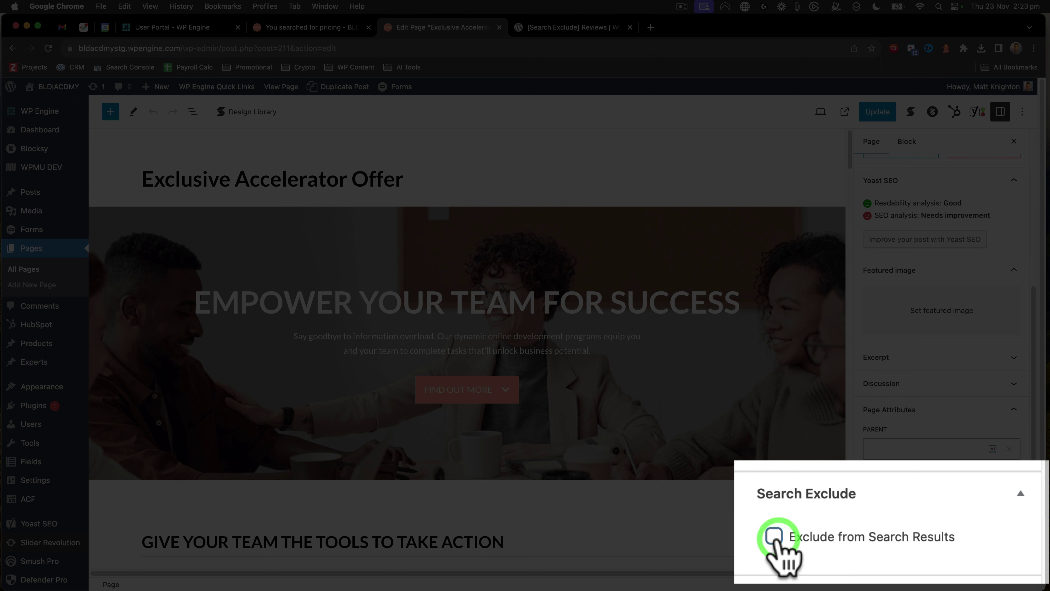
click(774, 537)
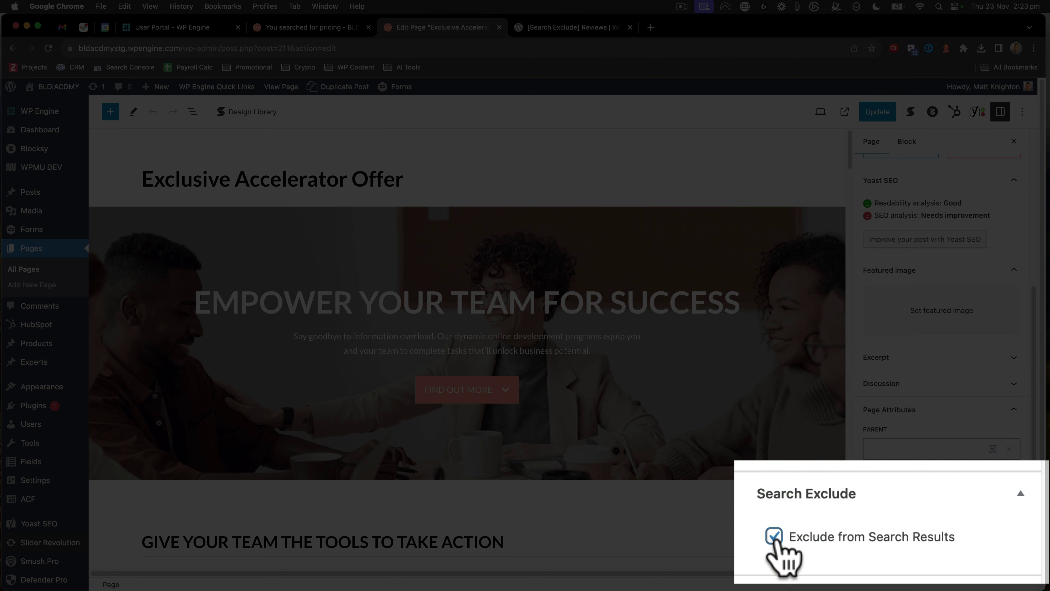
mouse_move(35, 455)
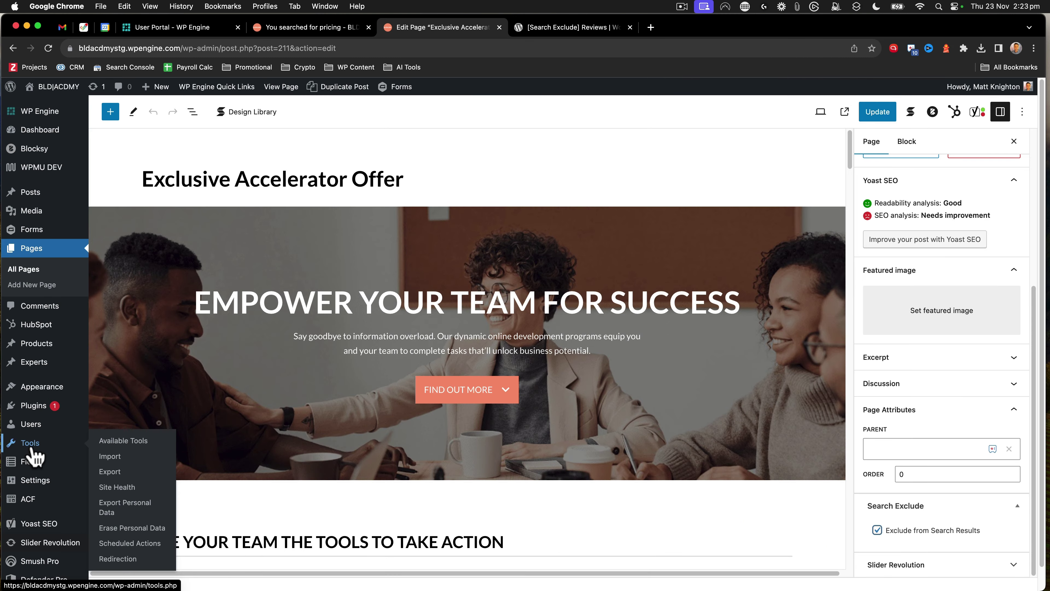
mouse_move(39, 485)
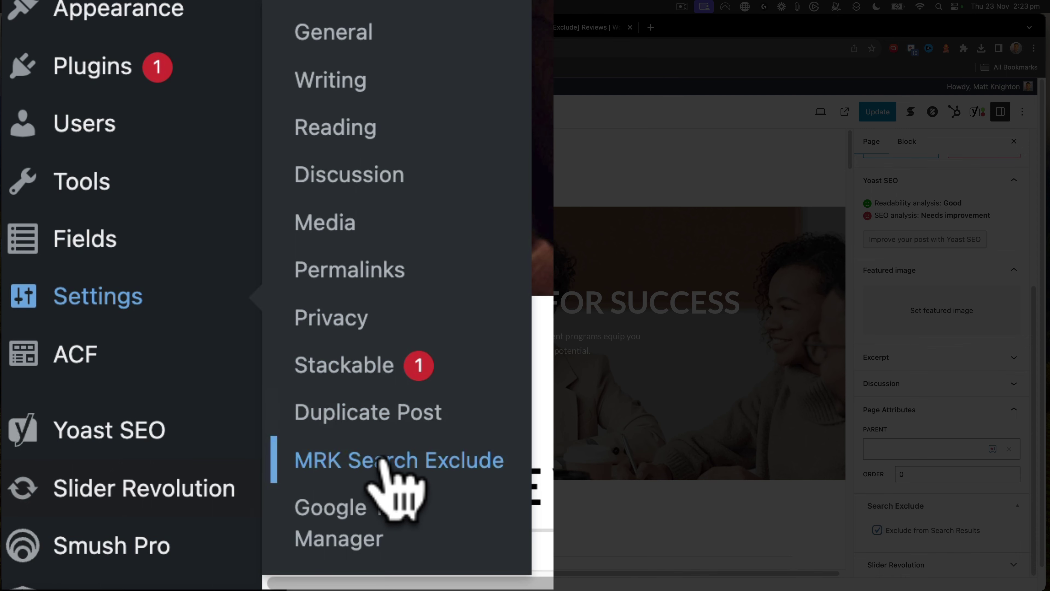
Review the MRK Search Exclude list (Blog, Exclusive Accelerator Offer), then browse All Products and All Posts
click(384, 455)
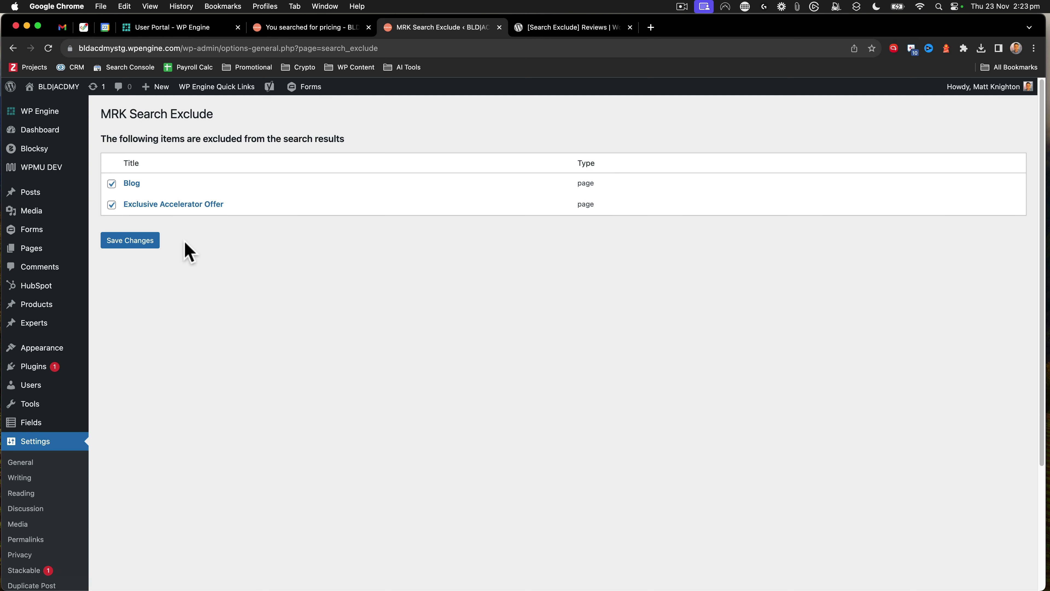
mouse_move(47, 305)
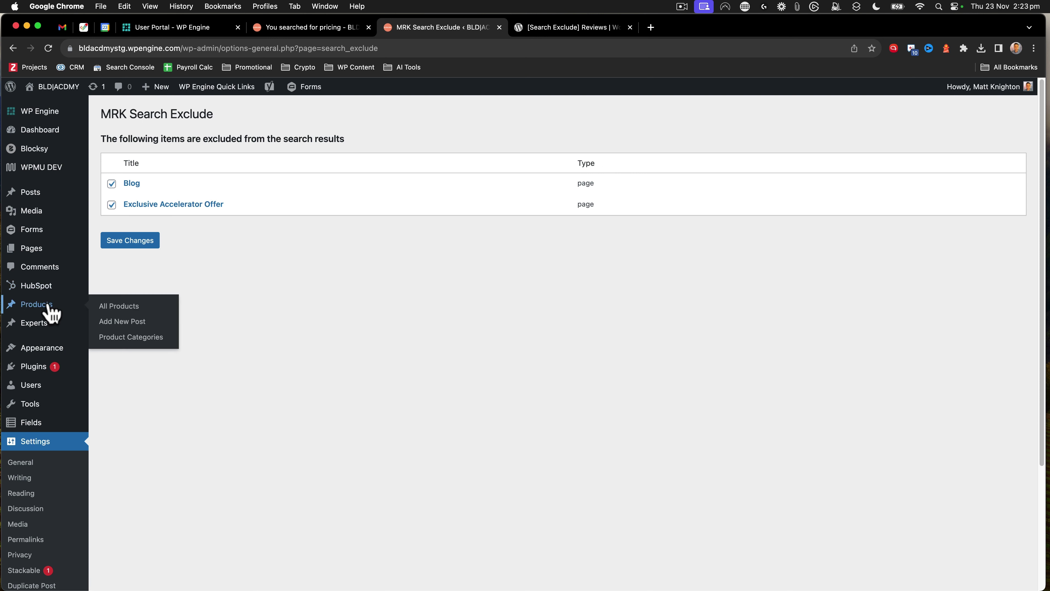
click(111, 309)
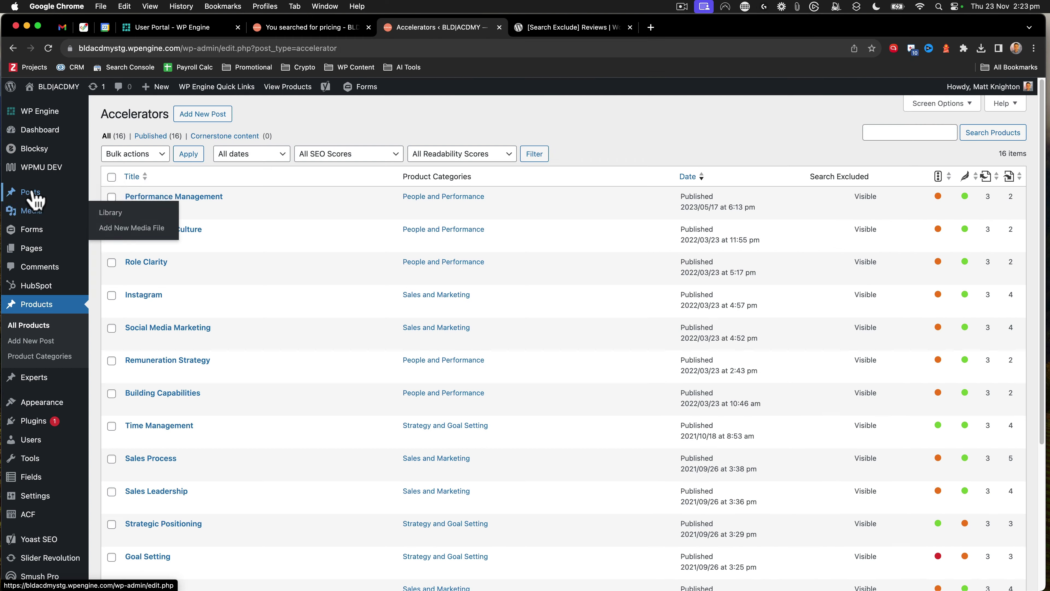
click(124, 196)
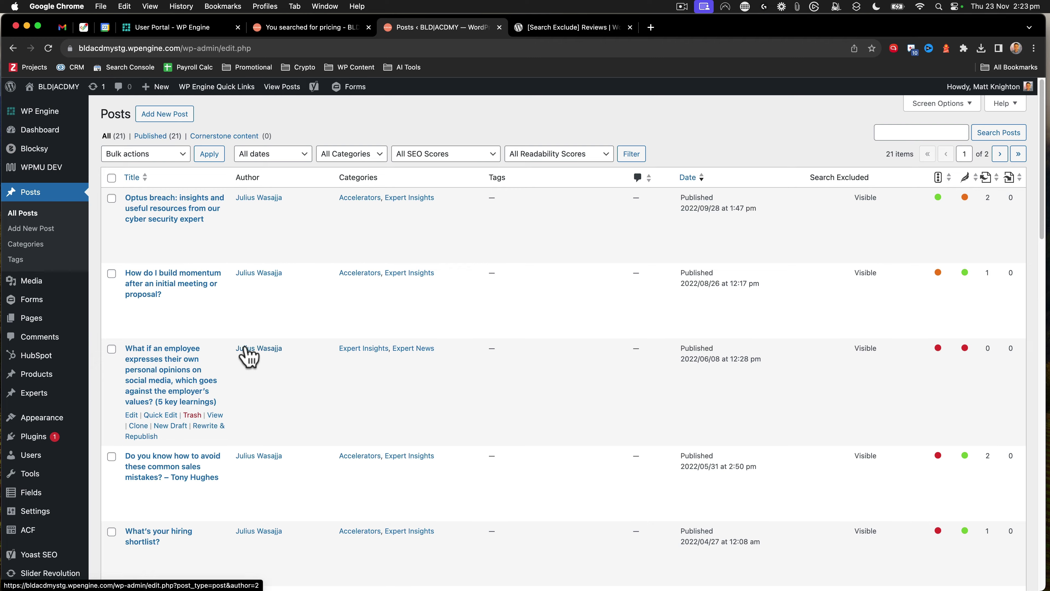
Find MRK Search Exclude 1.0.2 under Installed Plugins and highlight its description
scroll(248, 355, down, 5)
scroll(248, 355, up, 5)
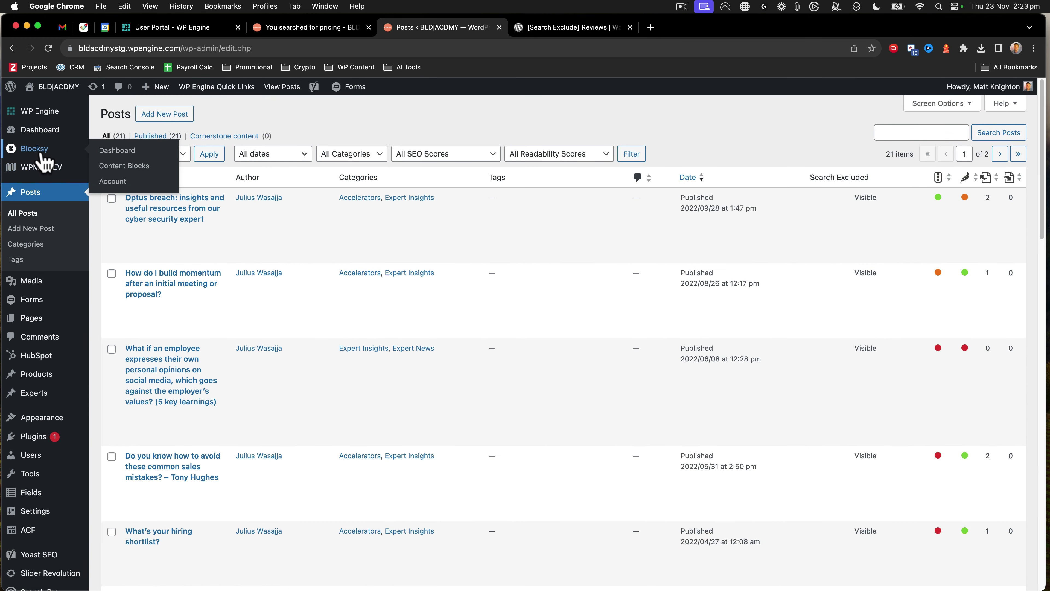
mouse_move(51, 88)
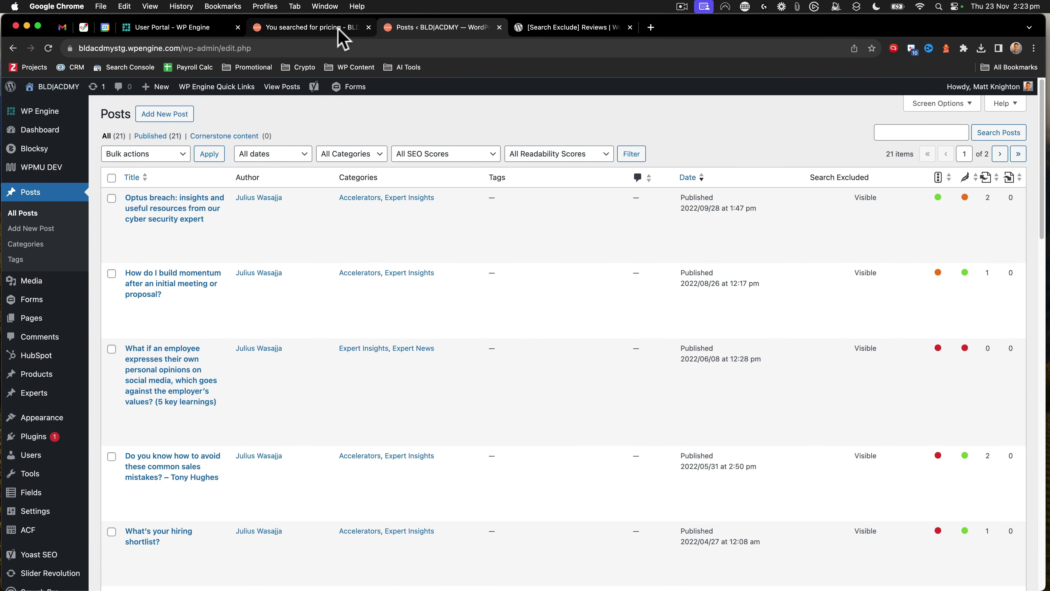
mouse_move(33, 437)
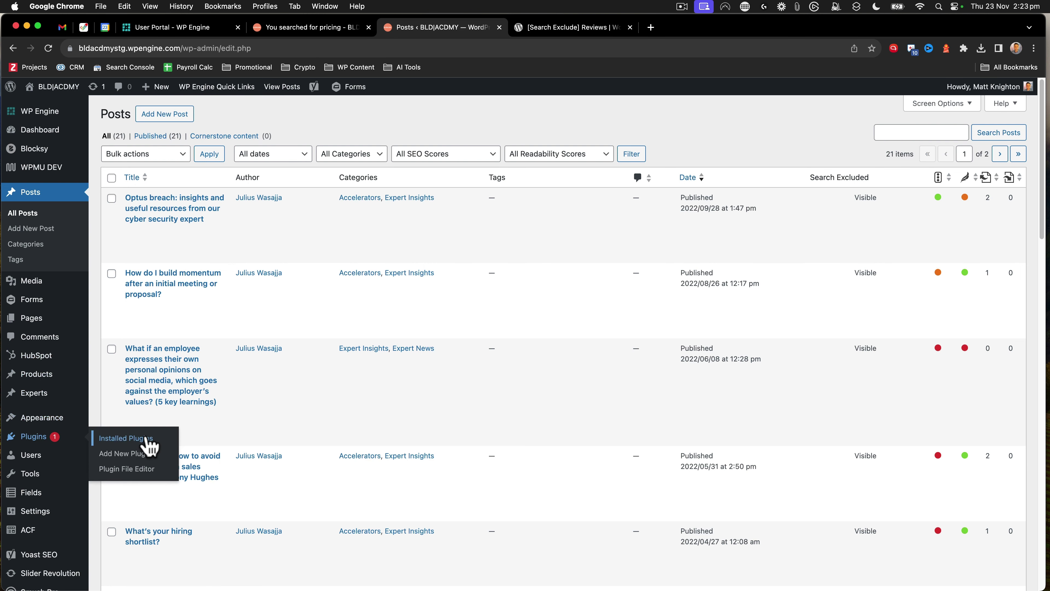
click(145, 438)
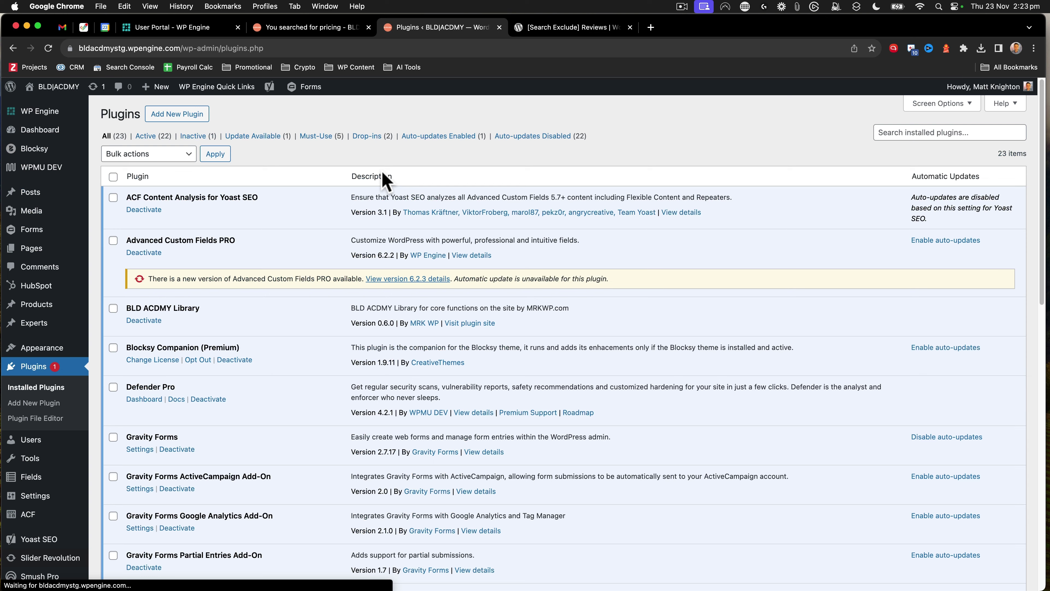
scroll(198, 259, down, 10)
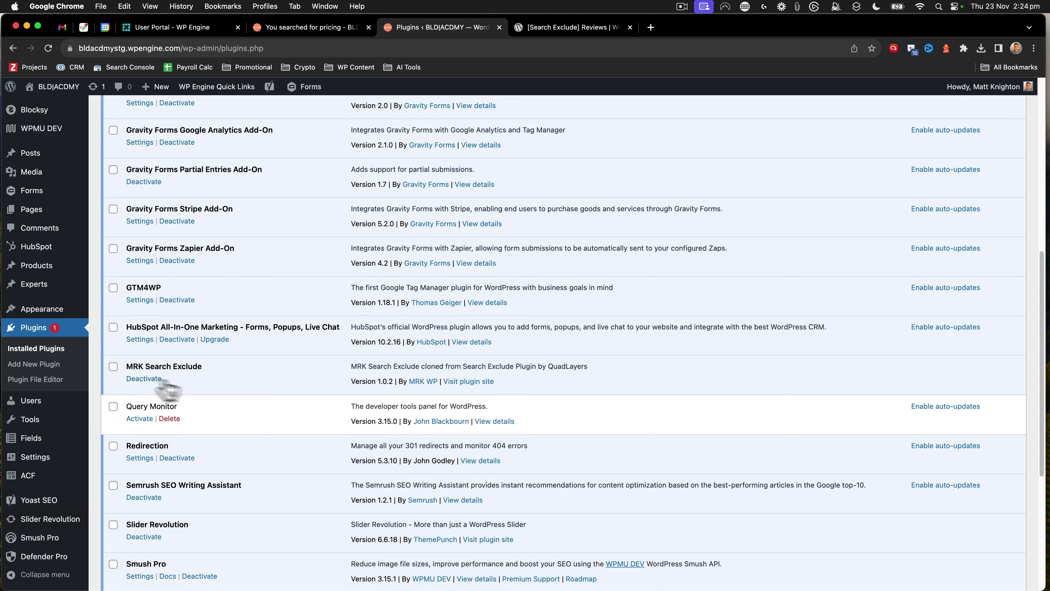
drag(592, 367, 348, 368)
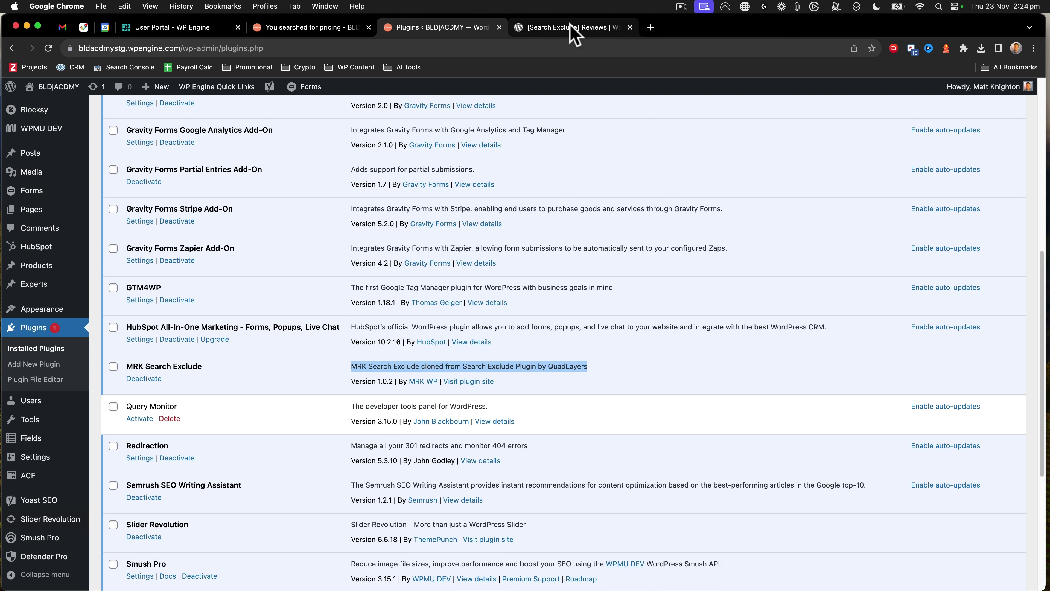
Return to the Search Exclude reviews page showing its 4.7/5 average from 75 reviews
click(562, 28)
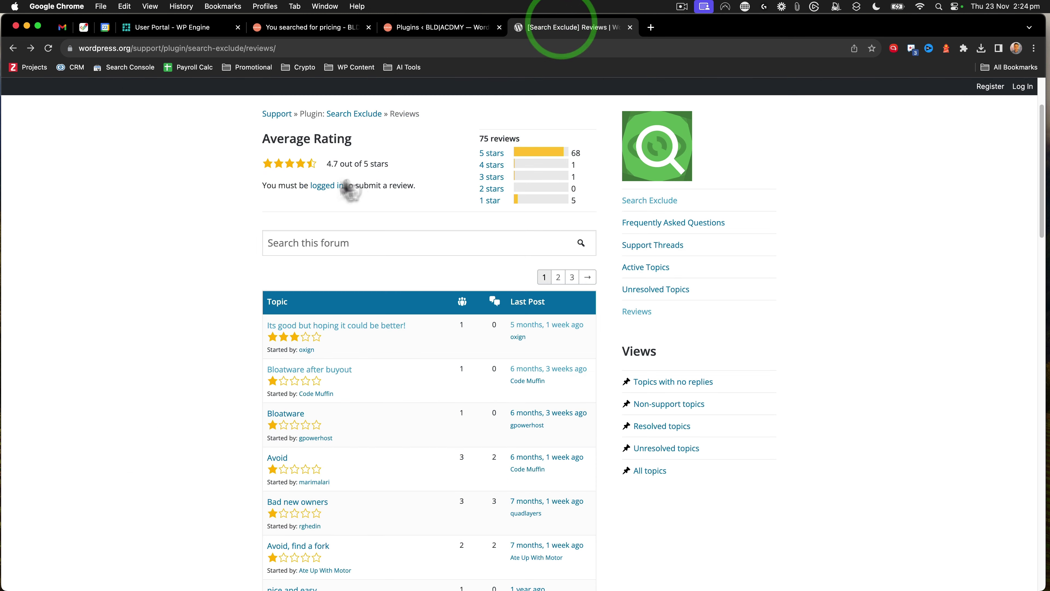
scroll(350, 191, up, 3)
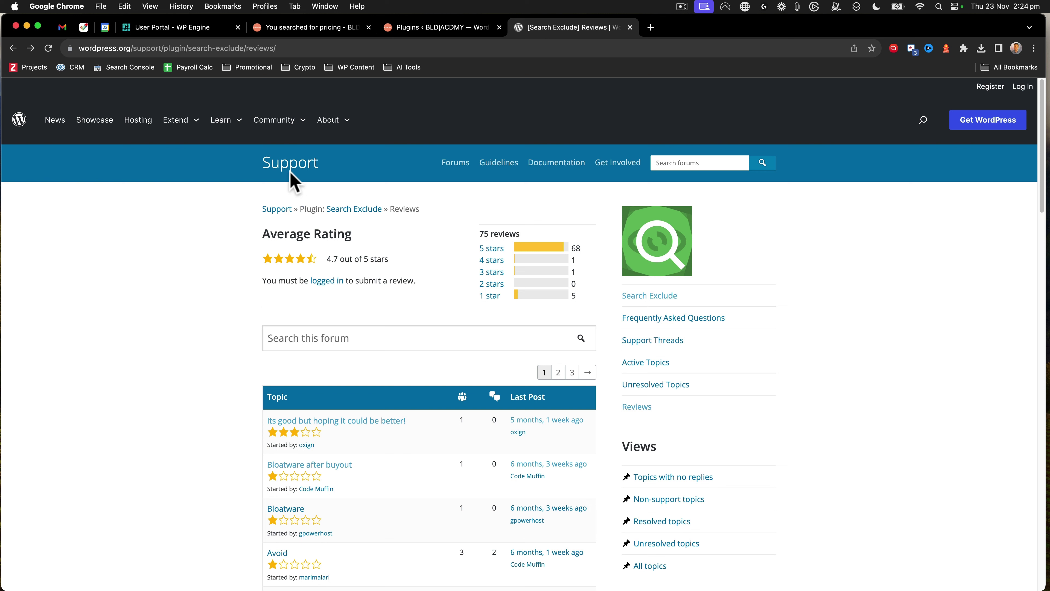